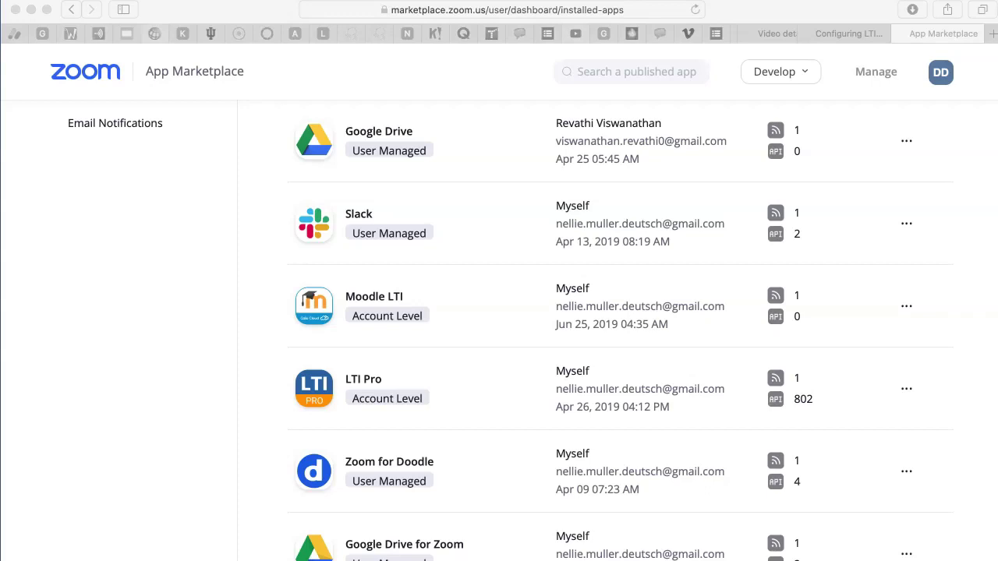
Step: Open the Moodle LTI app's Current Subscribers page from Zoom's Installed Apps
left_click(375, 296)
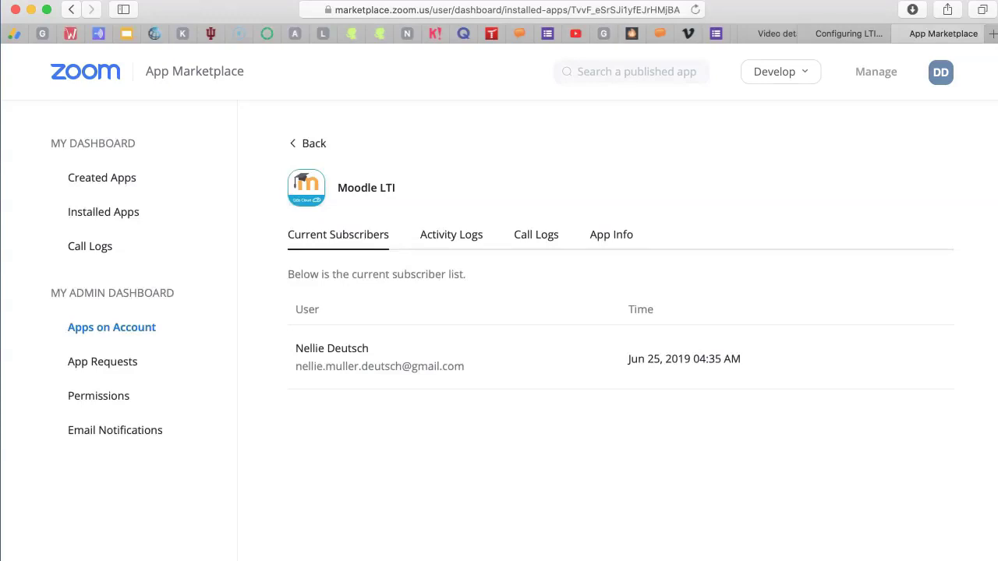
Step: Return from the Moodle LTI details to Zoom's Installed Apps list
key("super+bracketleft")
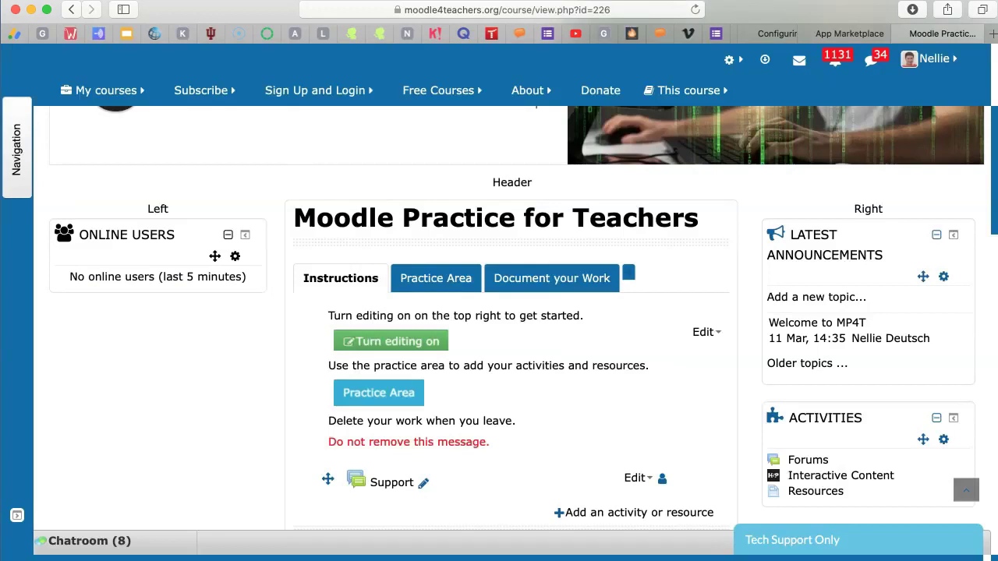
Step: Pick External tool in the course's activity chooser and add it
scroll(510, 328, "down", 2)
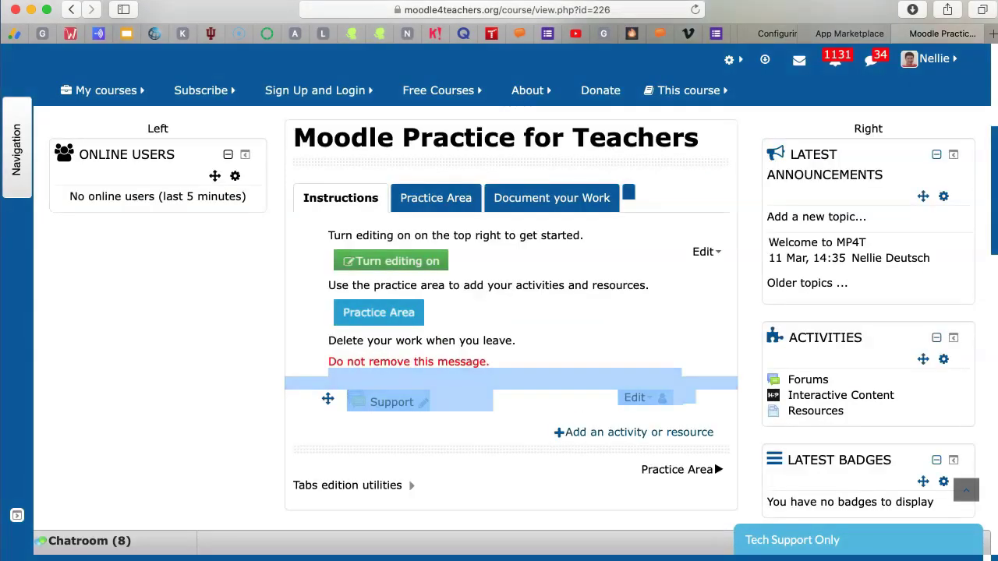
left_click(633, 432)
scroll(393, 296, "down", 3)
scroll(393, 297, "down", 2)
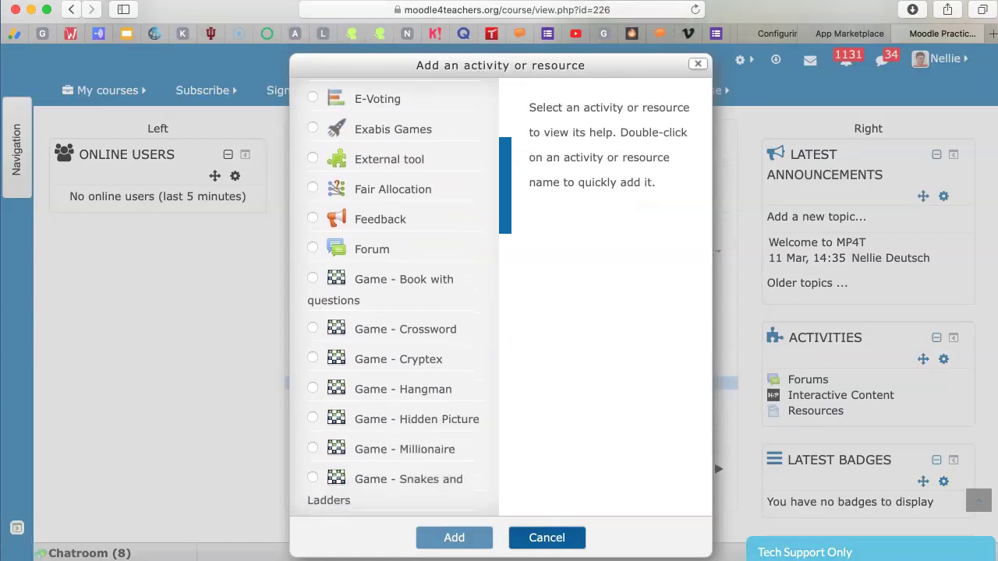
scroll(394, 297, "up", 2)
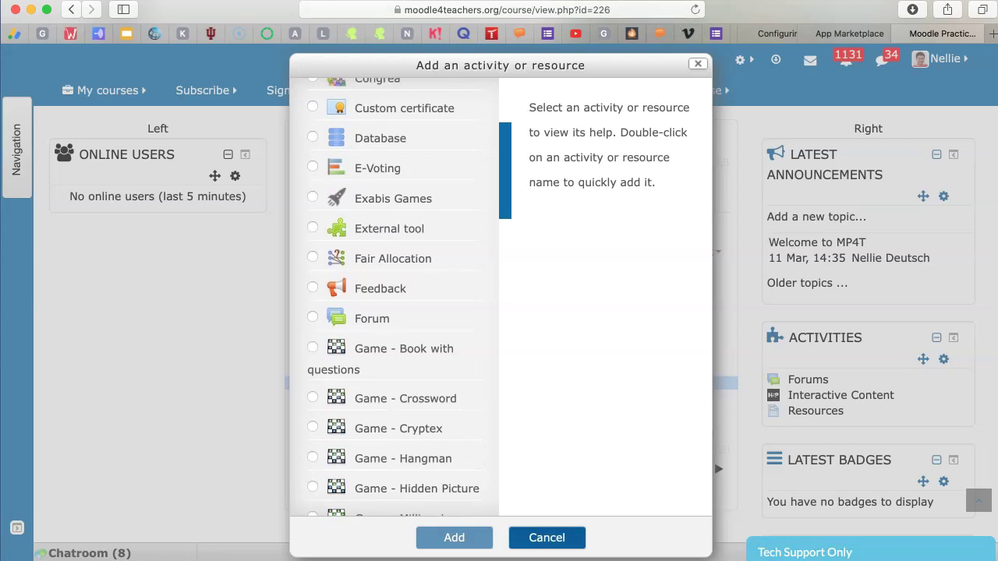
scroll(394, 296, "down", 3)
scroll(394, 296, "down", 5)
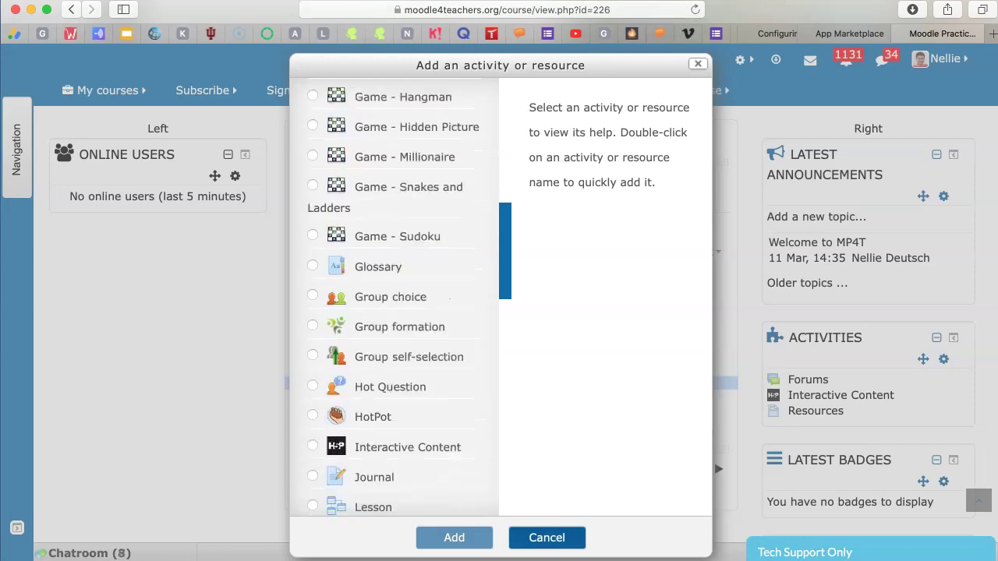
scroll(394, 296, "down", 2)
scroll(394, 297, "down", 1)
scroll(393, 296, "down", 3)
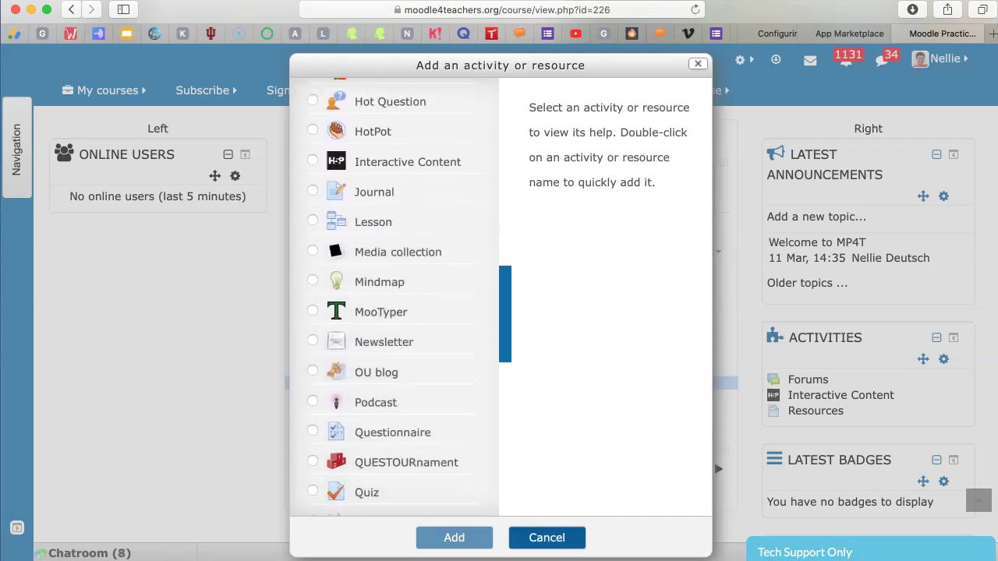
scroll(394, 296, "down", 2)
scroll(393, 296, "down", 1)
scroll(394, 296, "down", 1)
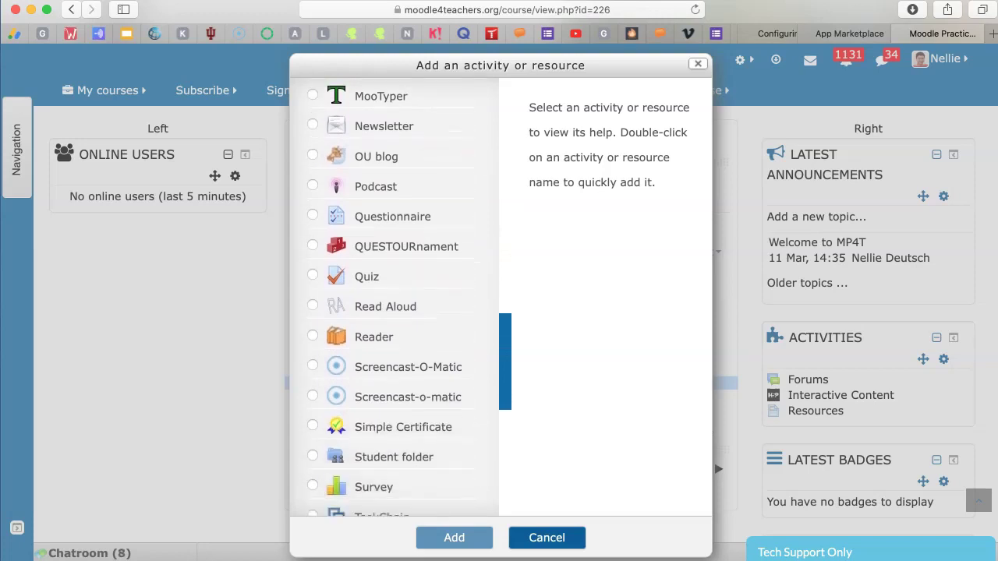
scroll(394, 296, "down", 1)
scroll(394, 296, "down", 2)
scroll(394, 296, "down", 2)
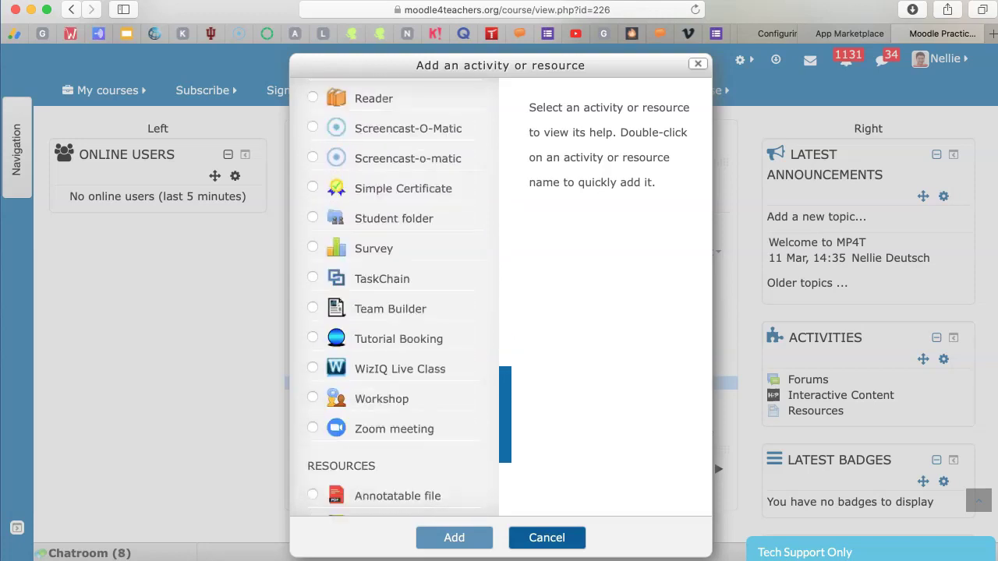
scroll(394, 296, "up", 3)
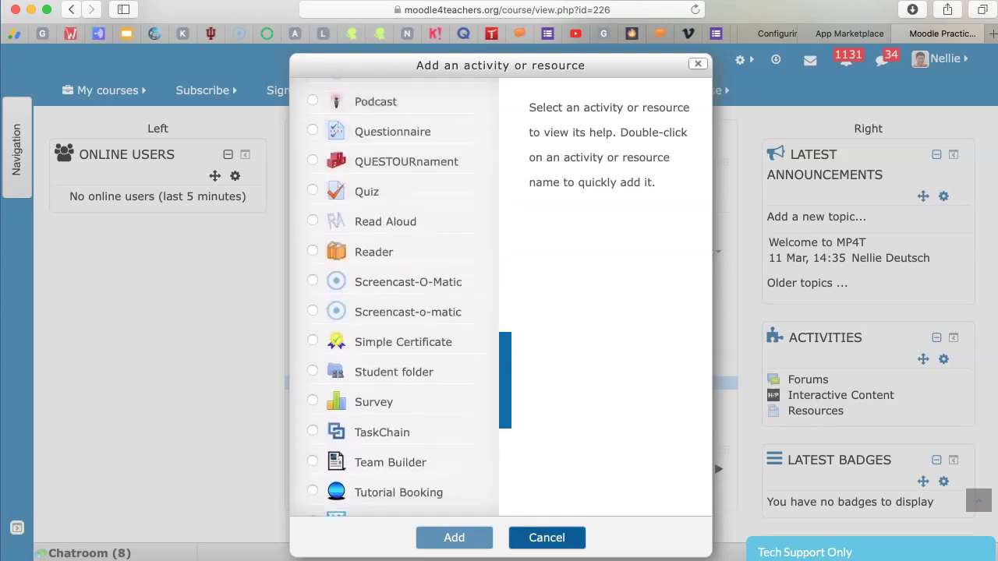
scroll(394, 296, "up", 6)
scroll(393, 296, "up", 2)
scroll(394, 296, "up", 1)
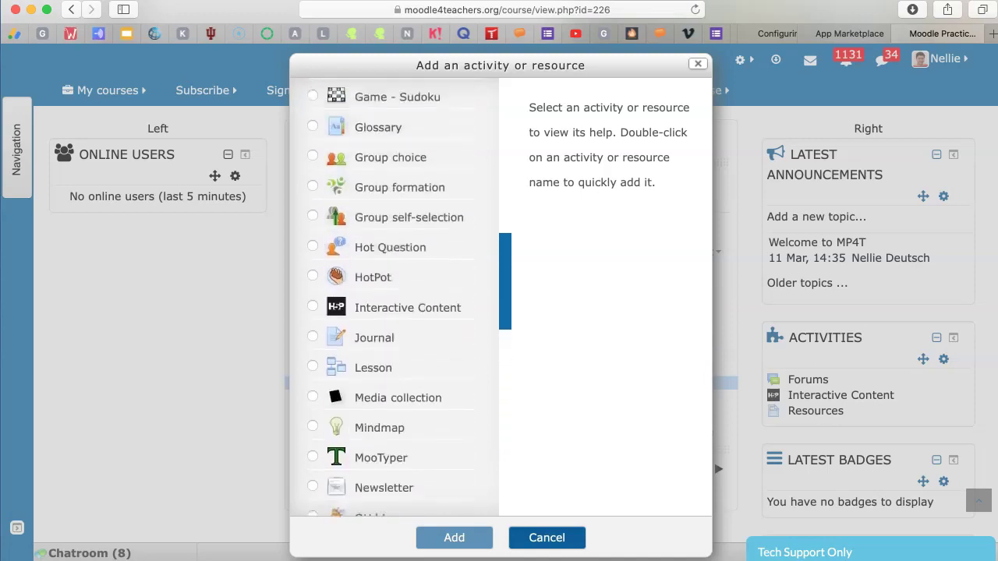
scroll(394, 296, "up", 7)
left_click(312, 164)
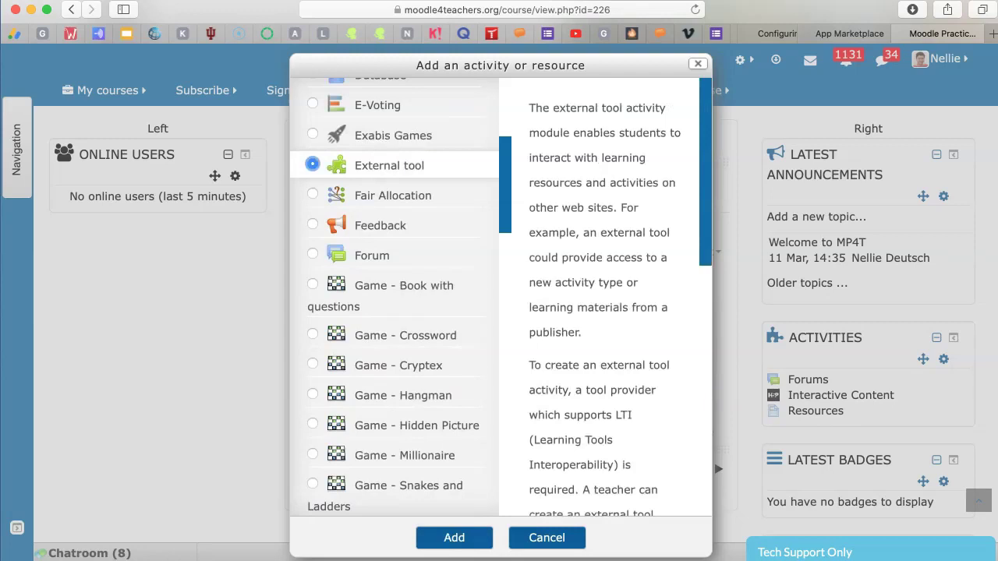
key("Return")
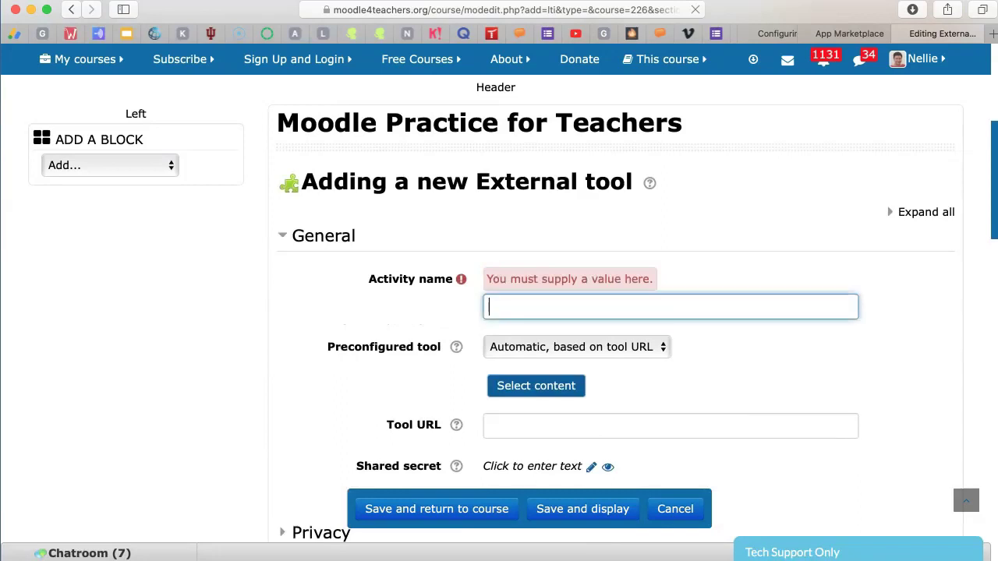
type("ZOOM")
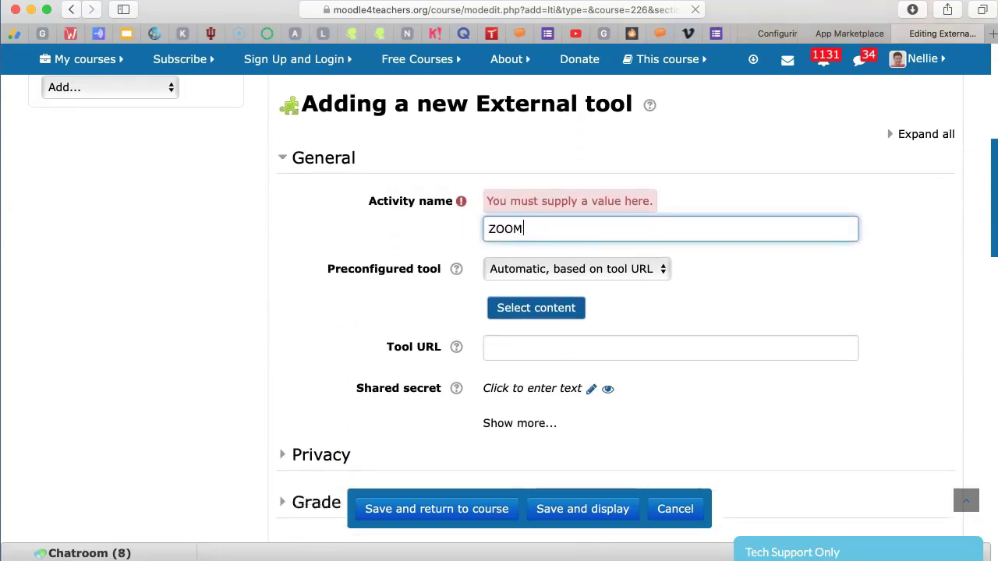
key("Tab")
left_click(456, 321)
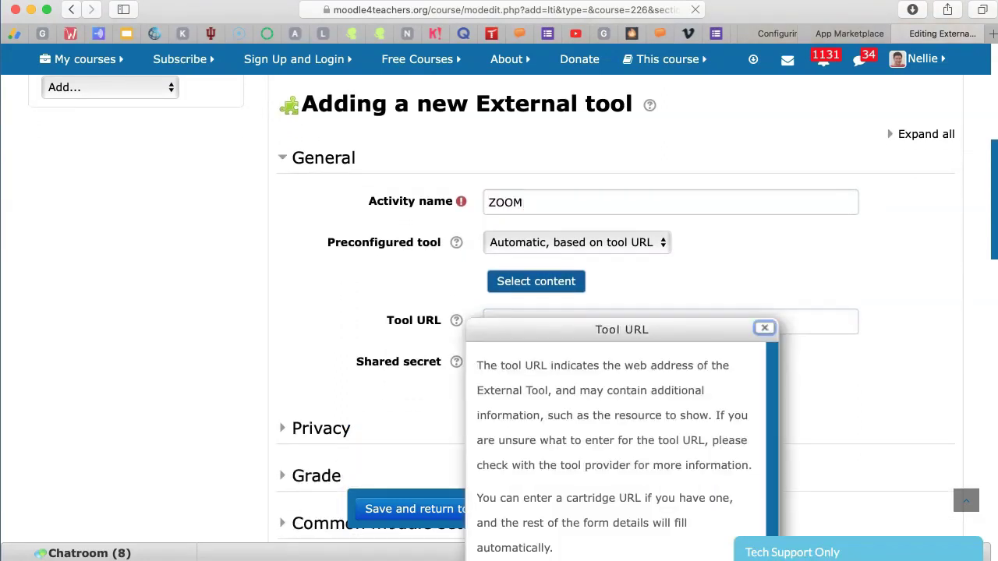
key("Escape")
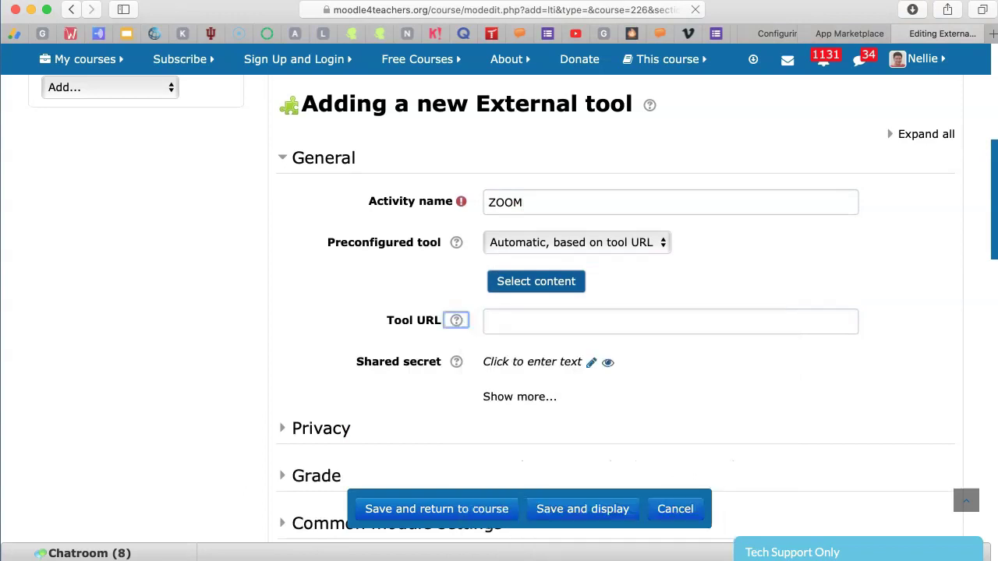
key("Tab")
type("https://zoom.us")
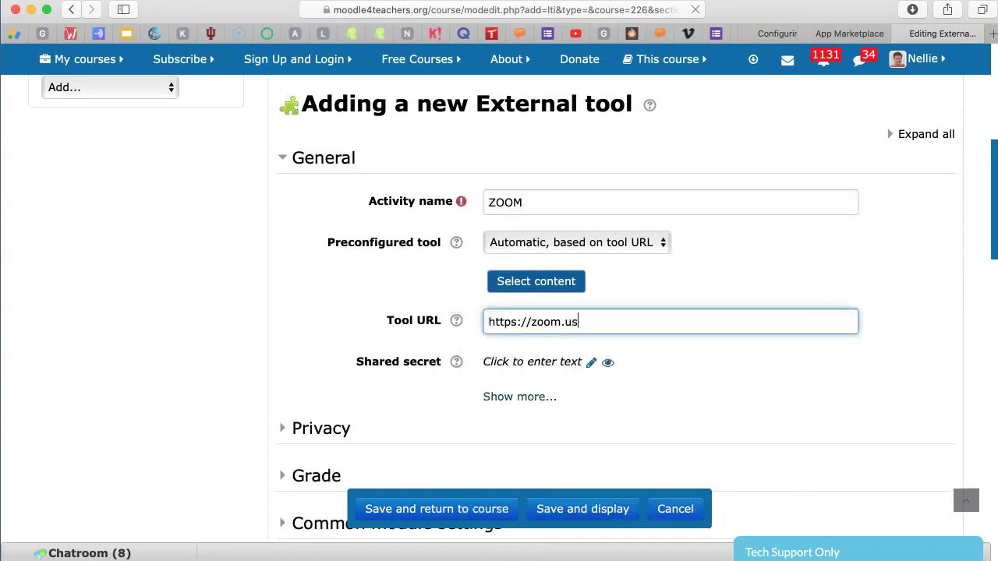
Step: Move down the form past the secure tool URL to the Consumer key field
scroll(637, 306, "down", 2)
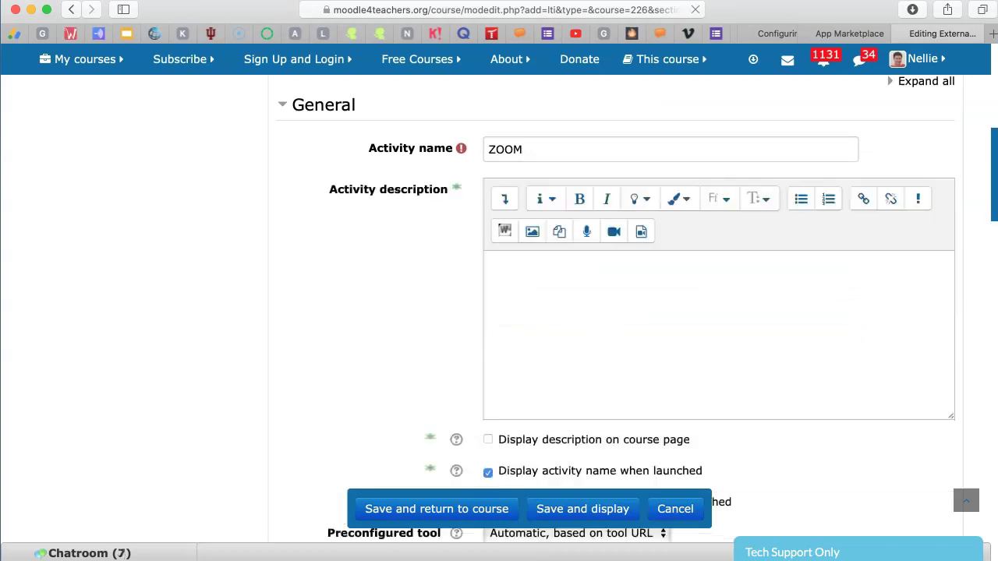
key("Tab")
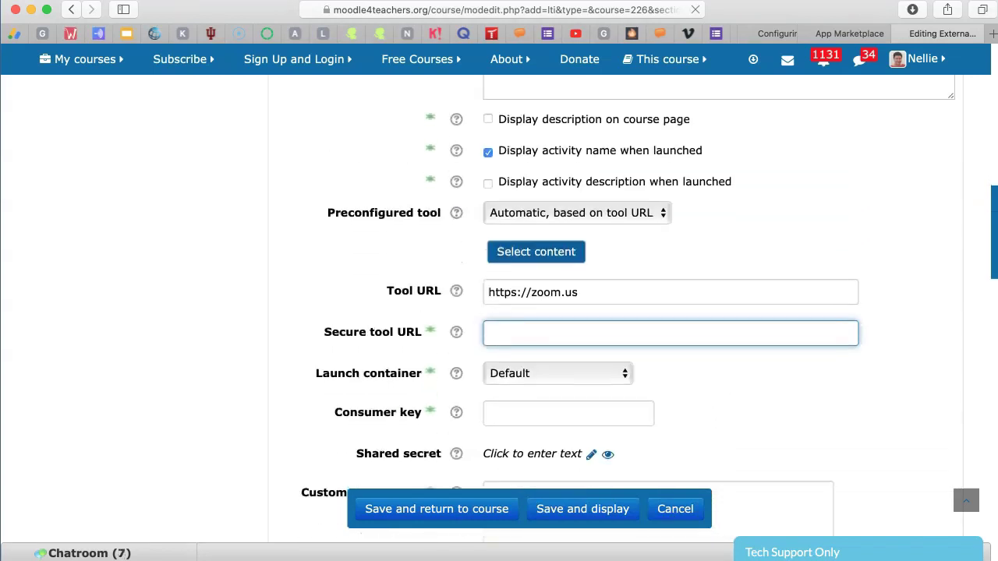
key("Tab")
scroll(577, 312, "down", 3)
scroll(577, 311, "down", 2)
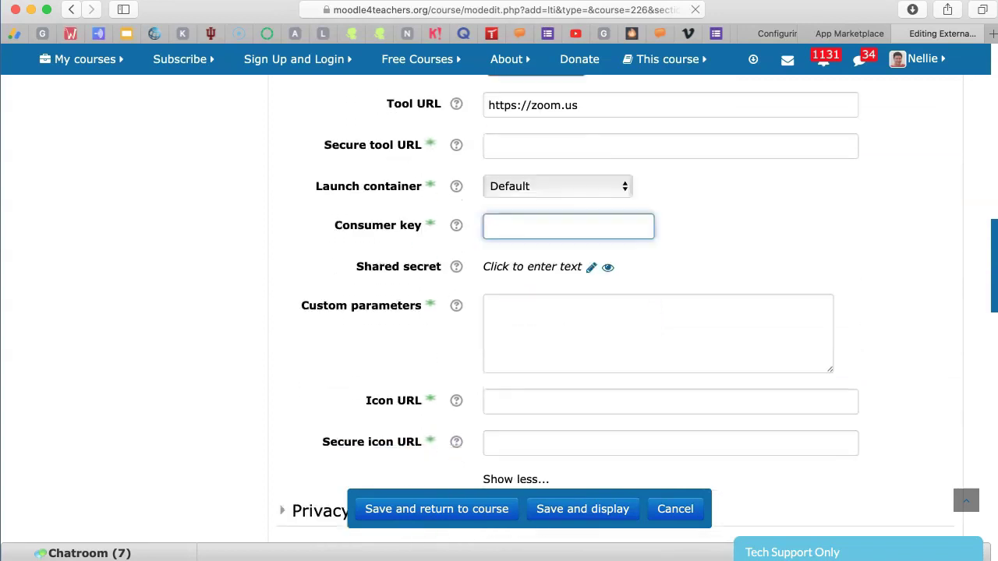
scroll(576, 312, "down", 2)
scroll(577, 312, "down", 1)
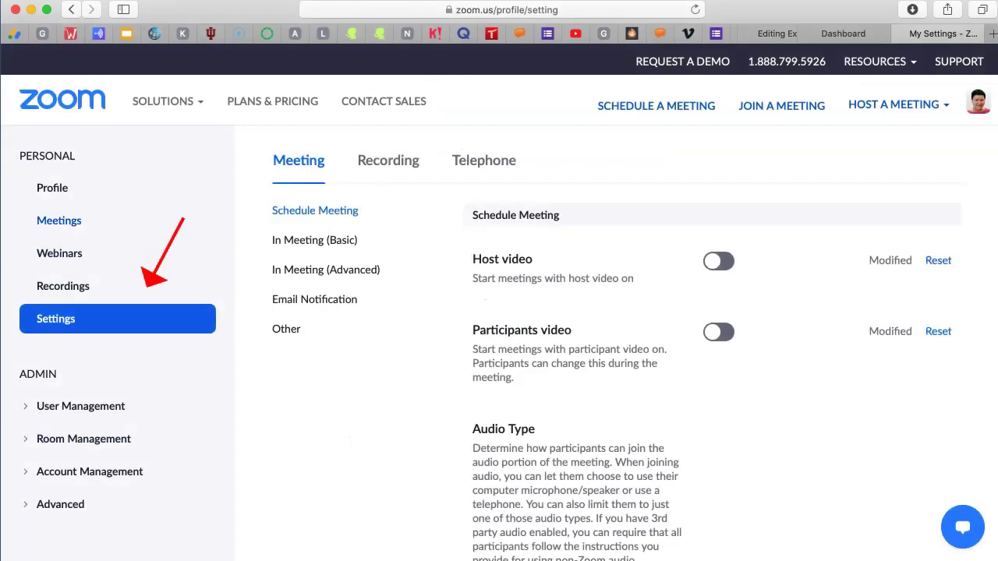
scroll(608, 343, "down", 2)
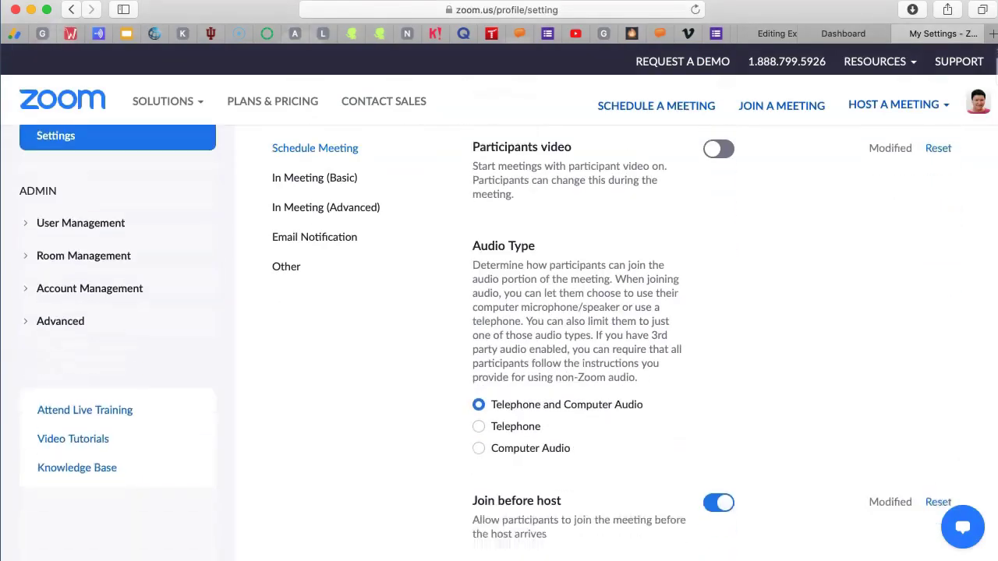
scroll(608, 343, "down", 5)
scroll(608, 343, "down", 4)
scroll(608, 343, "down", 3)
scroll(608, 343, "down", 3)
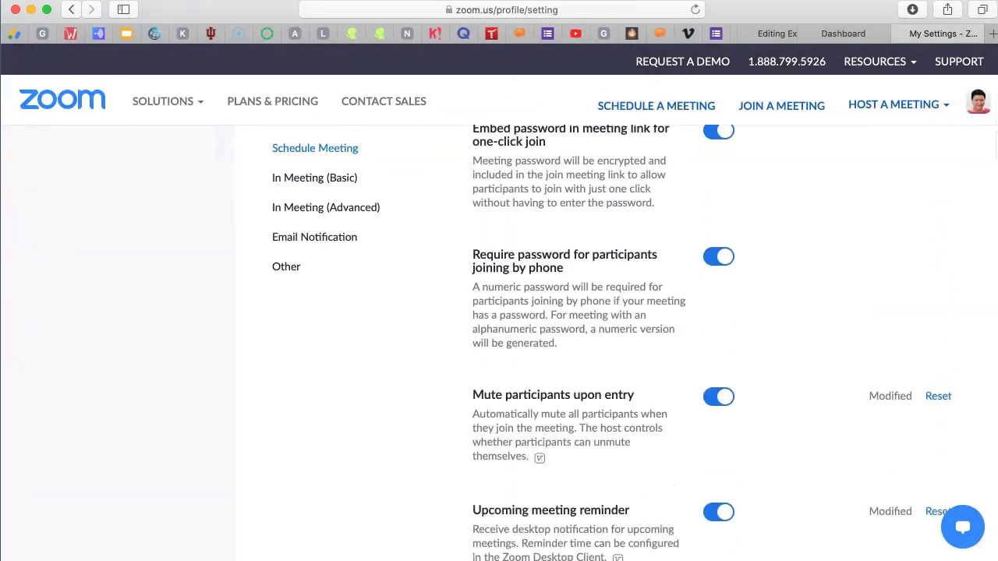
scroll(608, 343, "down", 3)
scroll(608, 343, "down", 3)
scroll(608, 343, "down", 3)
scroll(608, 343, "down", 3)
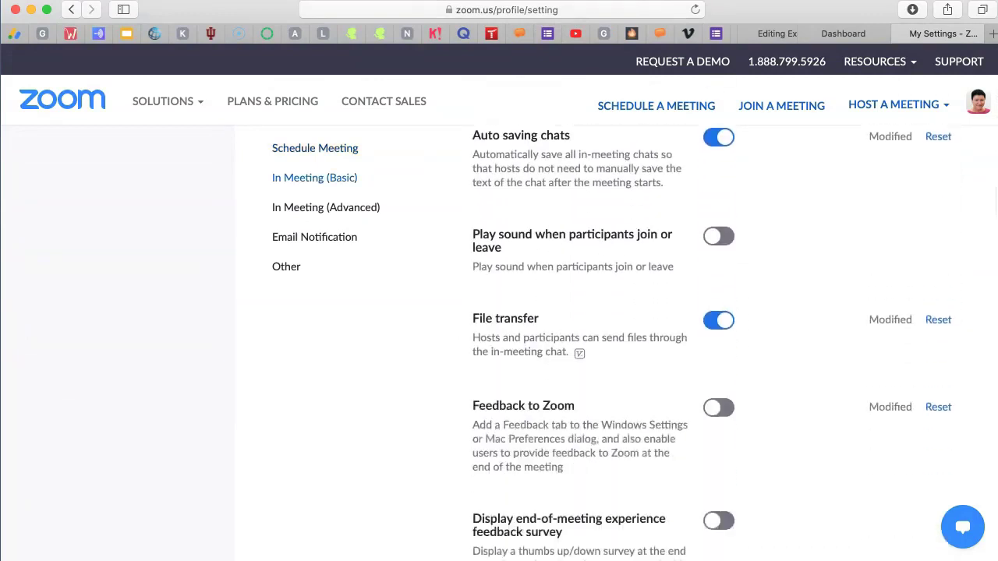
scroll(608, 343, "down", 2)
scroll(608, 343, "down", 3)
scroll(608, 343, "down", 1)
scroll(608, 343, "down", 1)
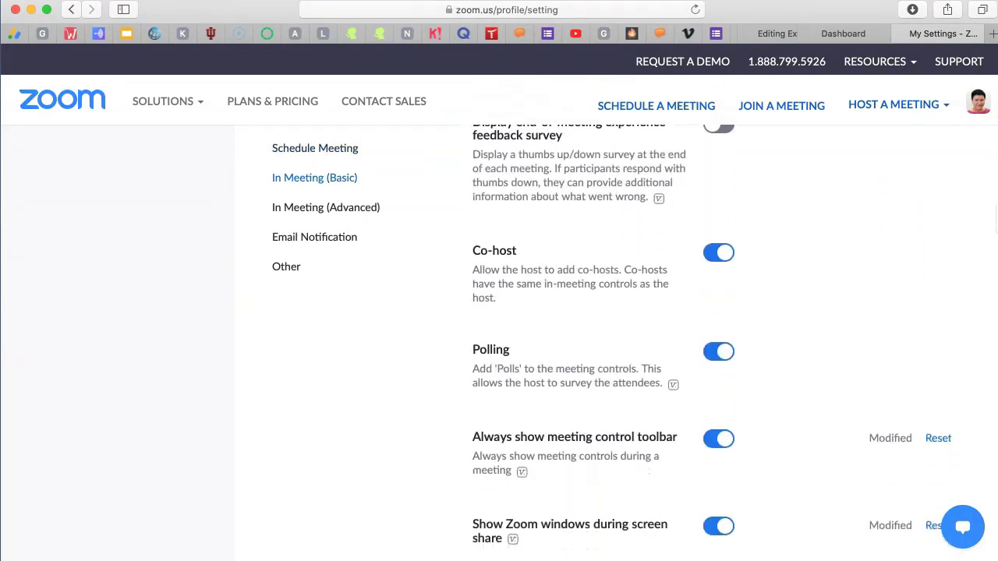
scroll(609, 343, "down", 1)
scroll(608, 343, "down", 2)
scroll(609, 343, "down", 3)
scroll(608, 343, "down", 3)
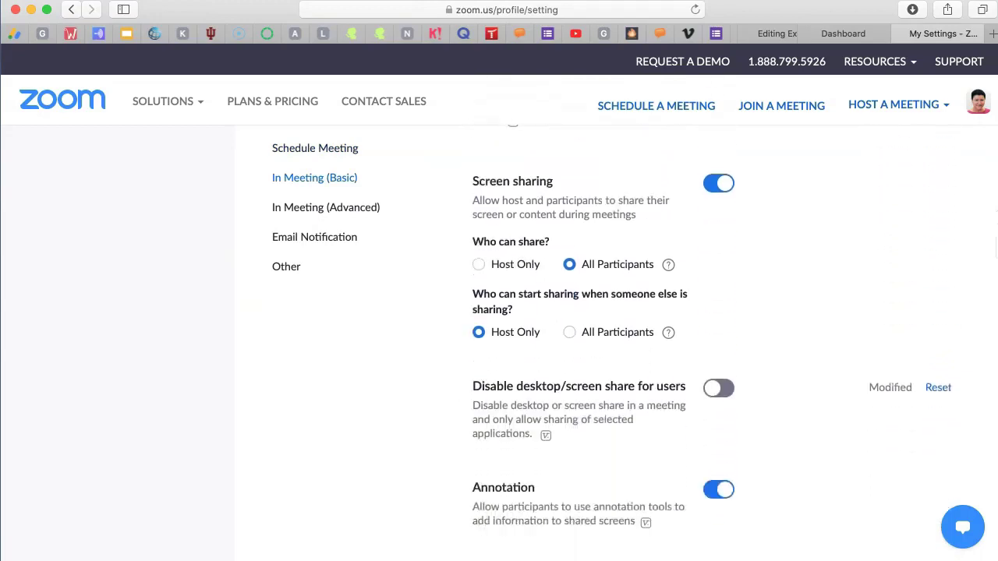
scroll(608, 343, "down", 3)
scroll(608, 343, "down", 2)
scroll(608, 343, "down", 2)
scroll(608, 343, "down", 3)
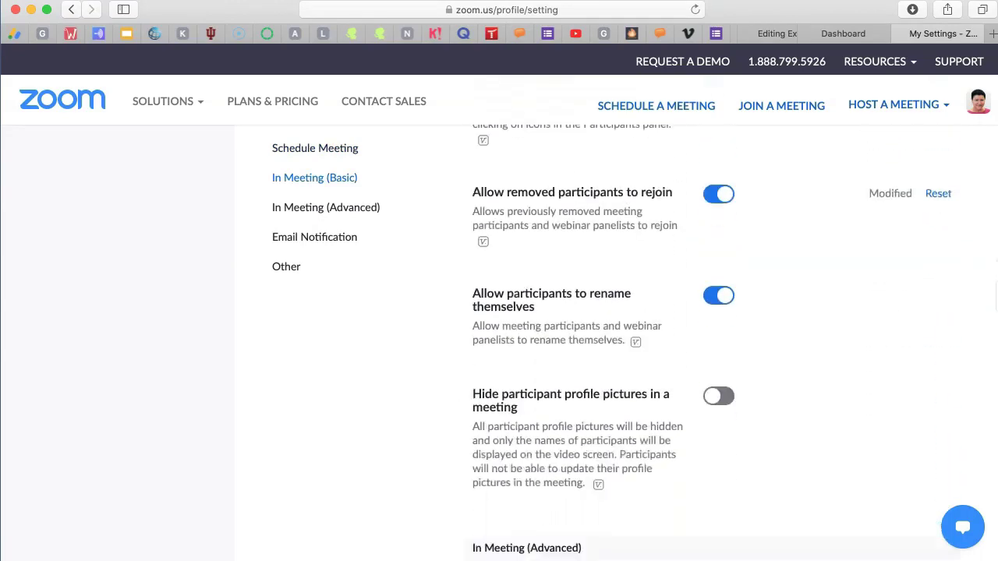
scroll(608, 343, "down", 3)
scroll(608, 343, "down", 3)
scroll(608, 343, "down", 3)
scroll(608, 343, "down", 3)
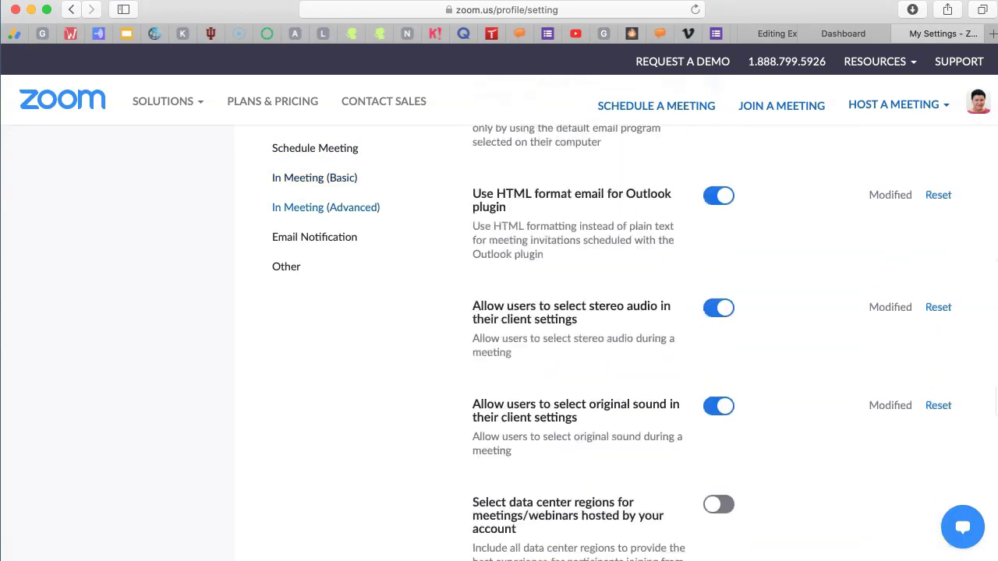
scroll(608, 343, "down", 5)
scroll(608, 343, "down", 5)
scroll(608, 343, "down", 3)
scroll(499, 343, "up", 5)
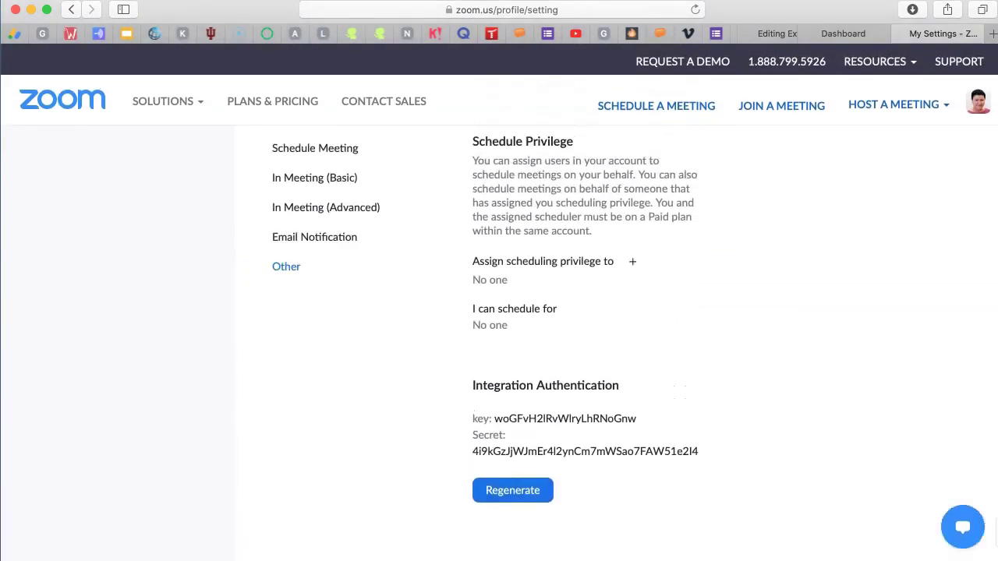
scroll(585, 312, "down", 1)
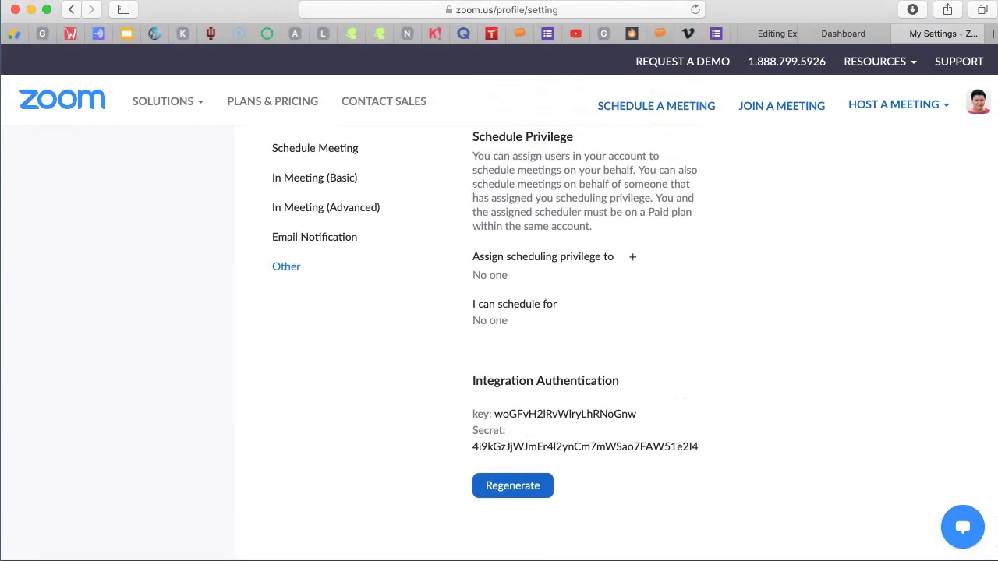
scroll(584, 311, "up", 1)
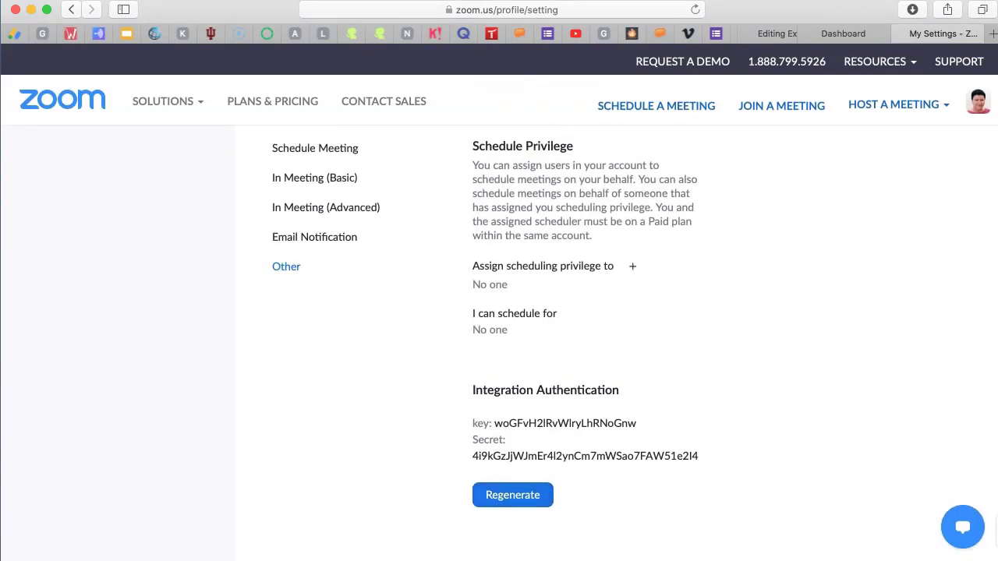
Step: Select the Integration Authentication key and bring up its copy menu
mouse_move(548, 424)
left_mouse_down()
mouse_move(494, 424)
mouse_move(472, 437)
left_mouse_up()
scroll(546, 436, "up", 2)
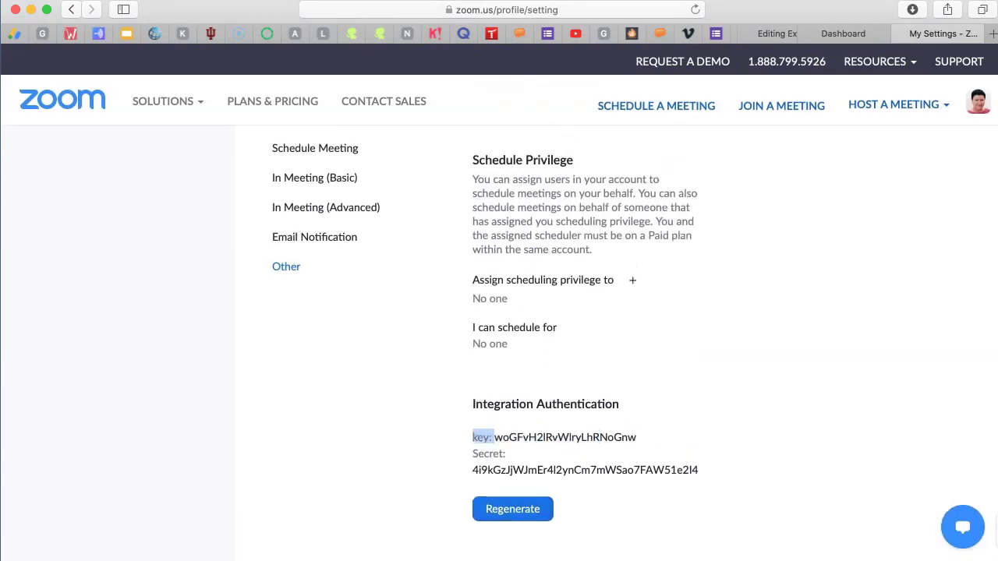
double_click(562, 443)
right_click(587, 439)
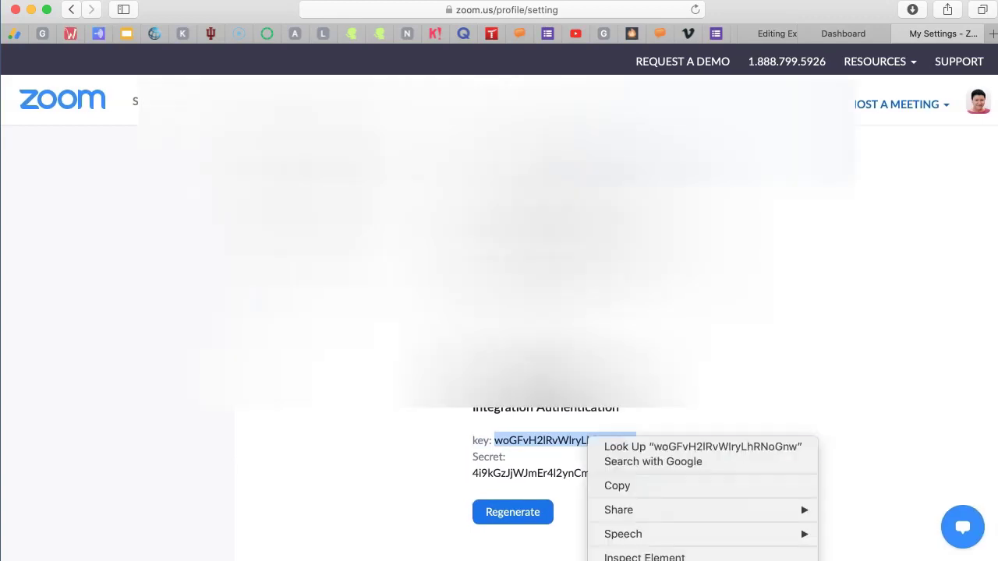
Step: Copy the Zoom integration key and return to the Moodle External tool form
left_click(616, 485)
left_click(843, 34)
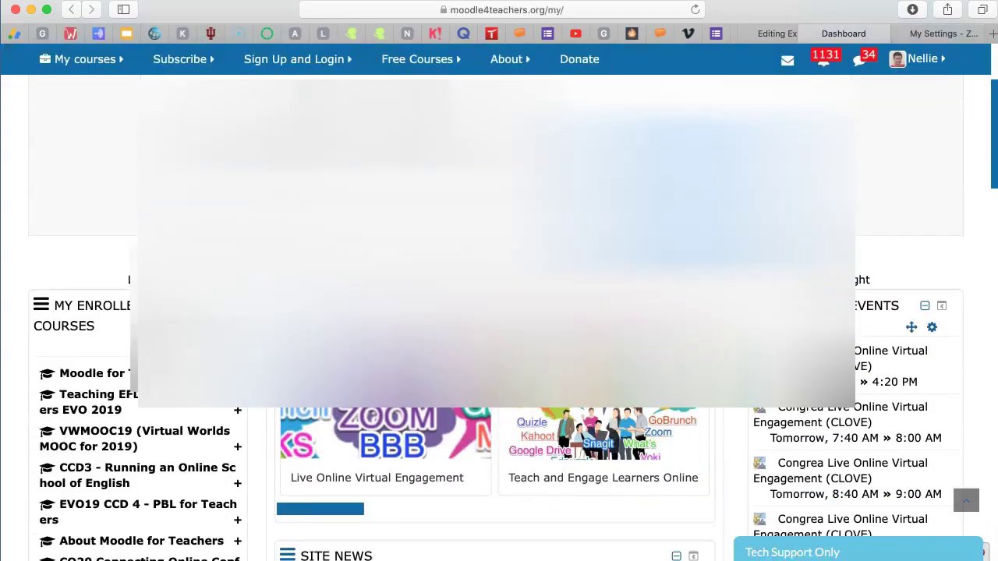
left_click(779, 33)
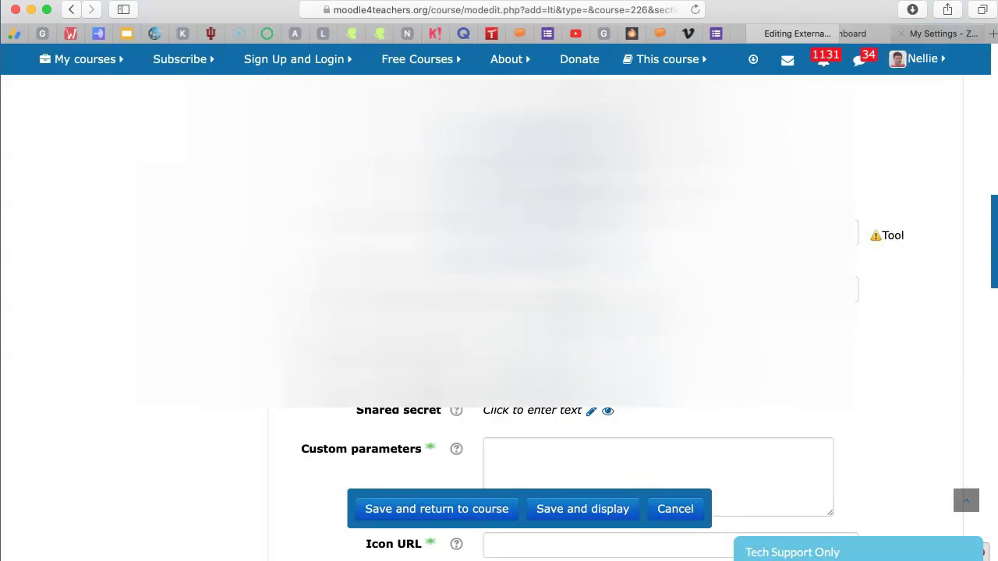
Step: Copy Zoom's integration secret and paste it into the Shared secret field
left_click(944, 34)
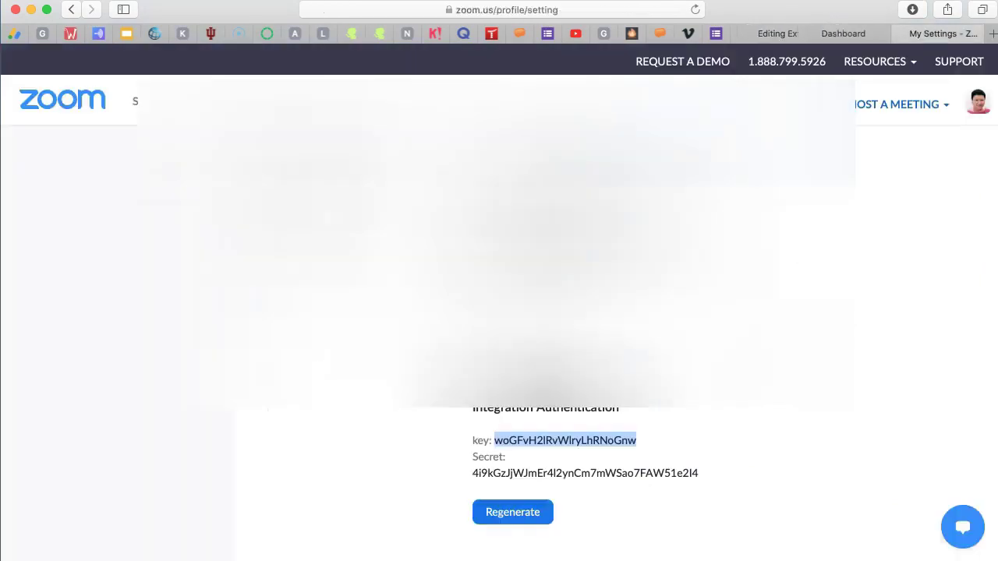
left_click_drag(472, 473, 699, 473)
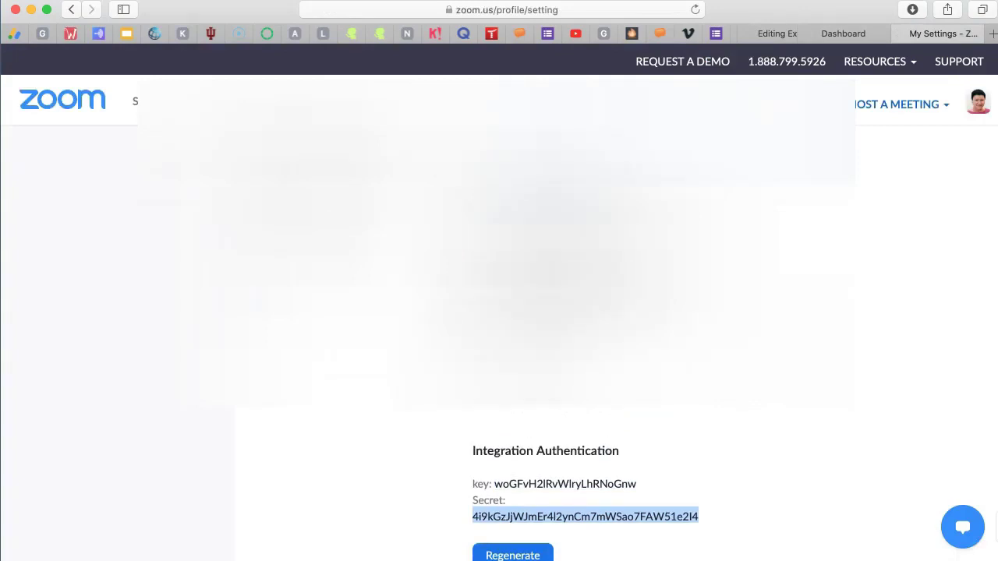
key("ctrl+shift+Tab")
key("ctrl+shift+Tab")
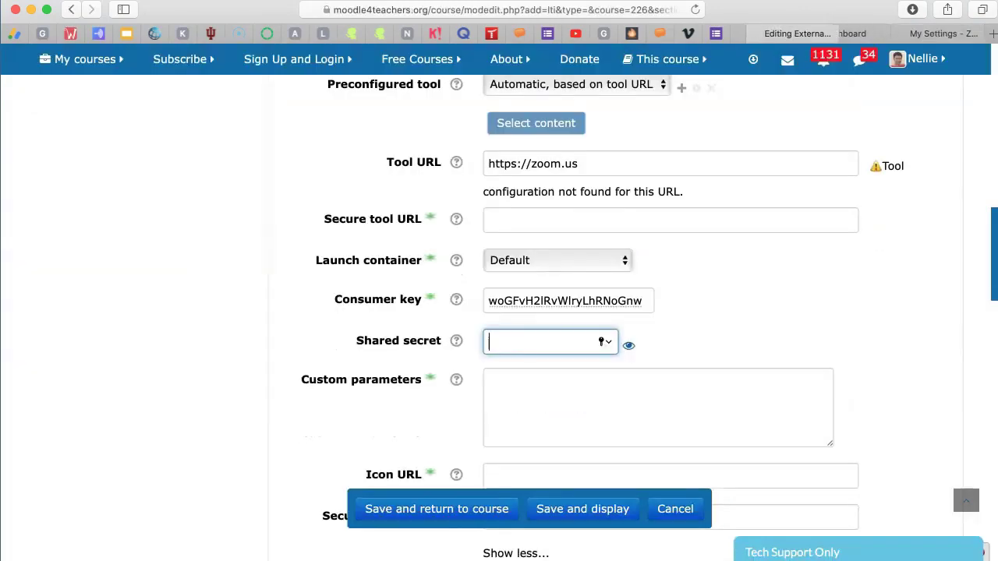
key("ctrl+v")
scroll(616, 312, "down", 1)
scroll(616, 311, "down", 2)
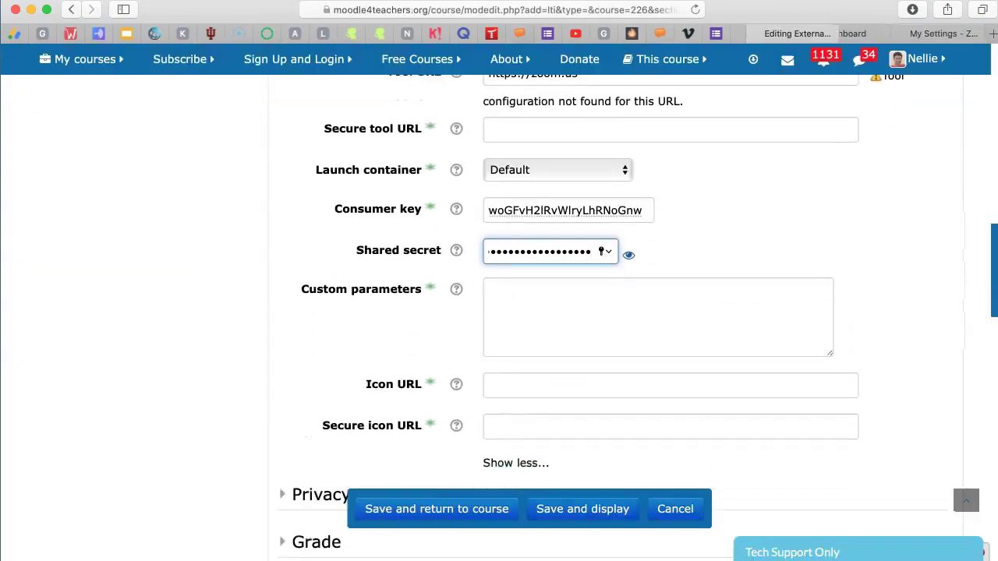
scroll(616, 312, "down", 3)
scroll(616, 311, "down", 3)
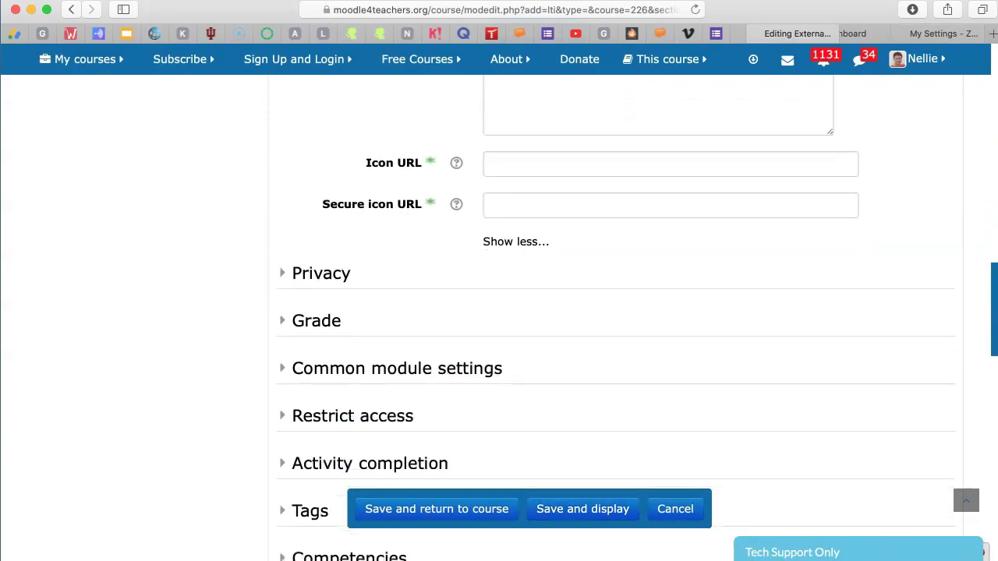
Step: Save and display the ZOOM activity, showing the embedded Zoom website
left_click(583, 508)
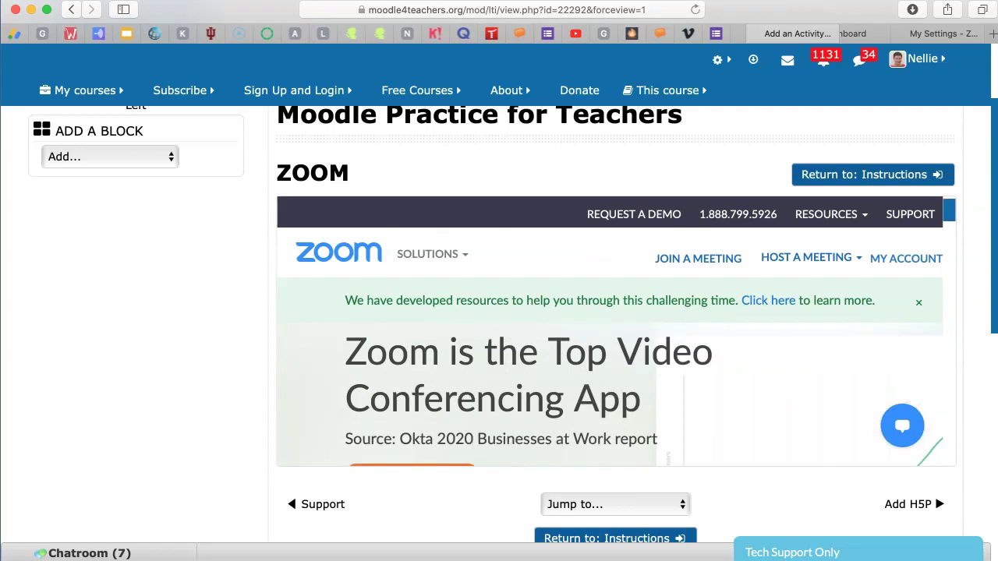
scroll(425, 335, "up", 2)
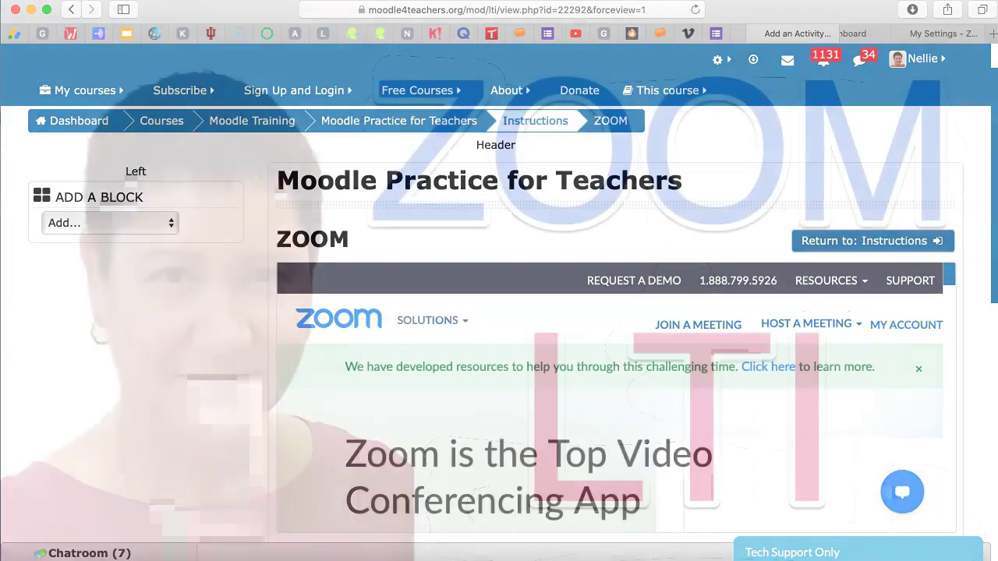